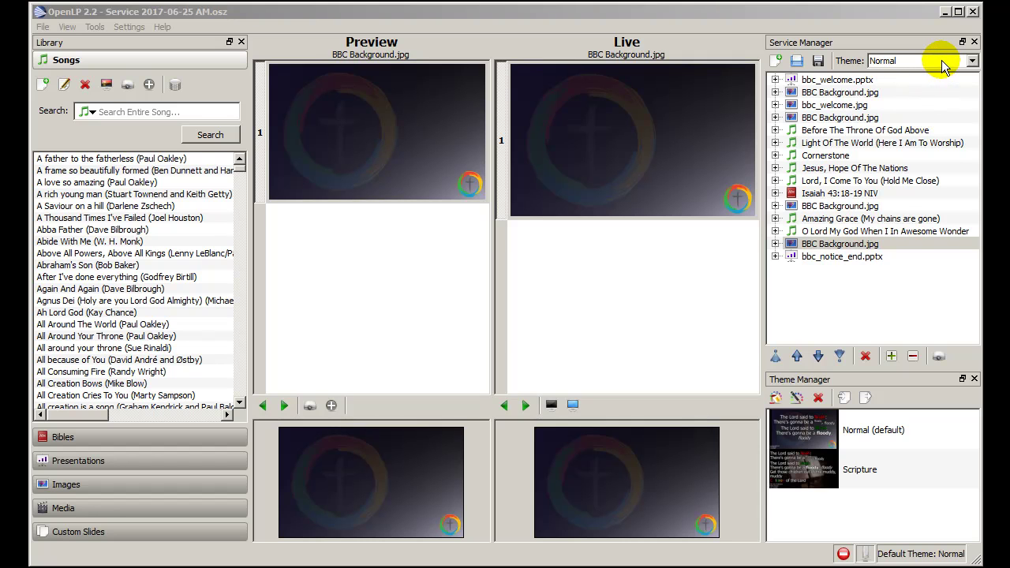
# - Select Normal as the theme for the service
pyautogui.click(973, 61)
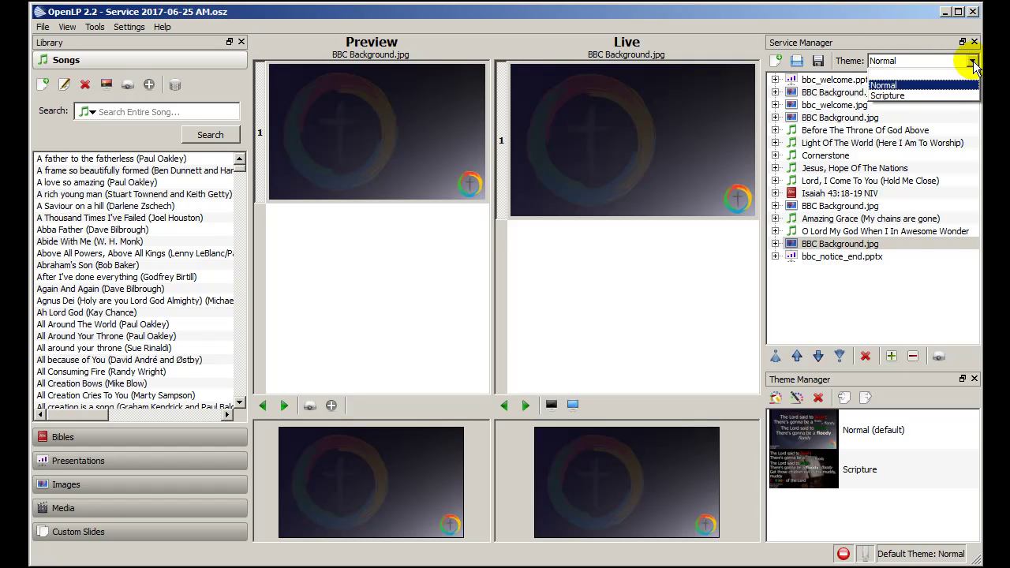
pyautogui.click(912, 86)
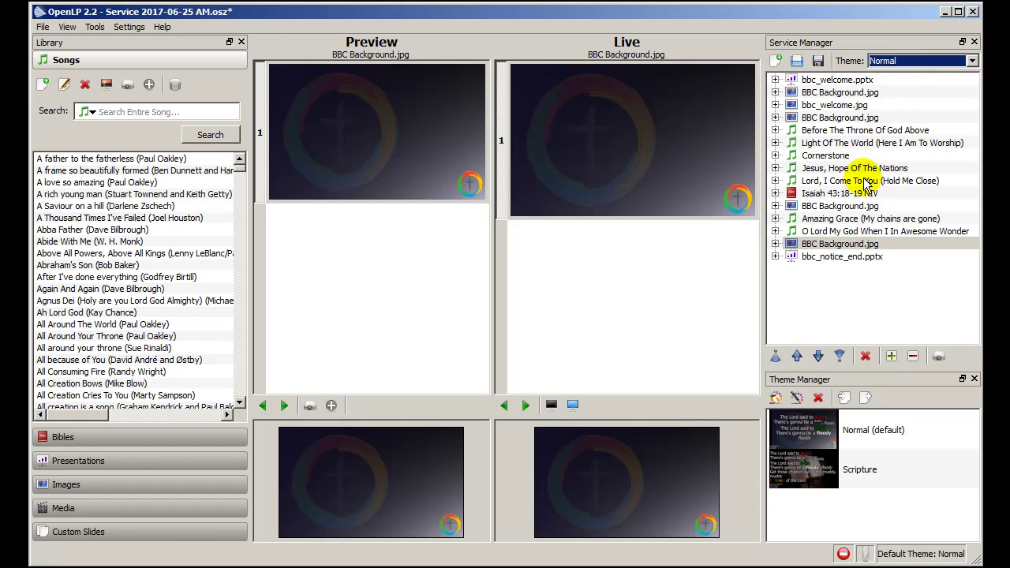
# - Copy the Normal theme under the new name "My theme"
pyautogui.rightClick(804, 432)
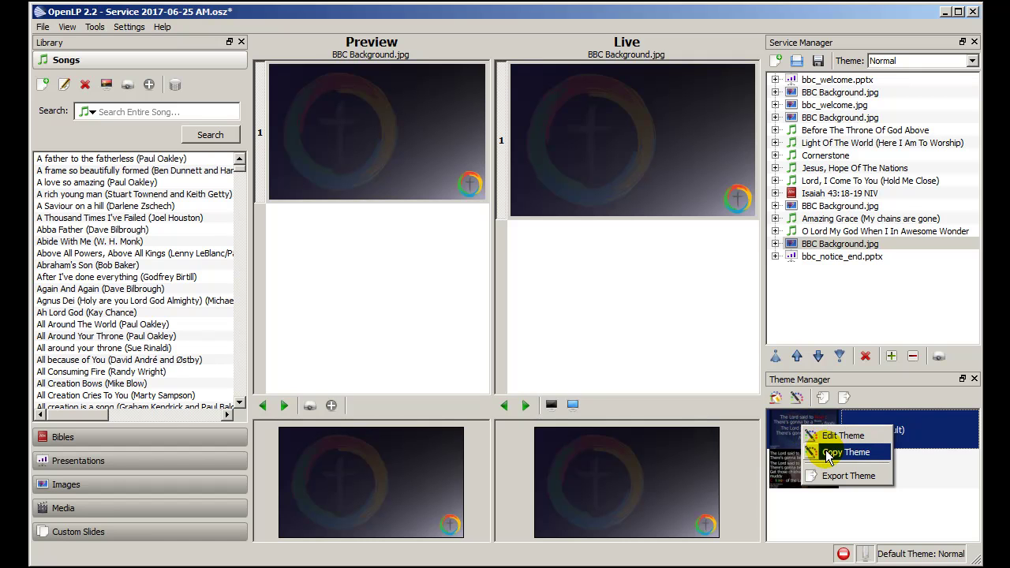
pyautogui.click(827, 455)
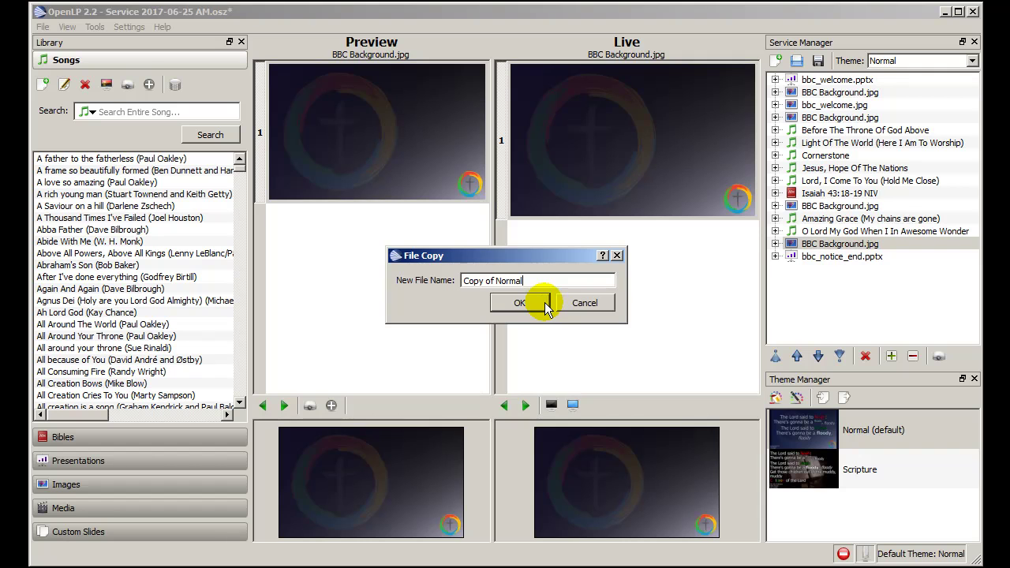
pyautogui.hotkey('ctrl', 'a')
pyautogui.write('My theme')
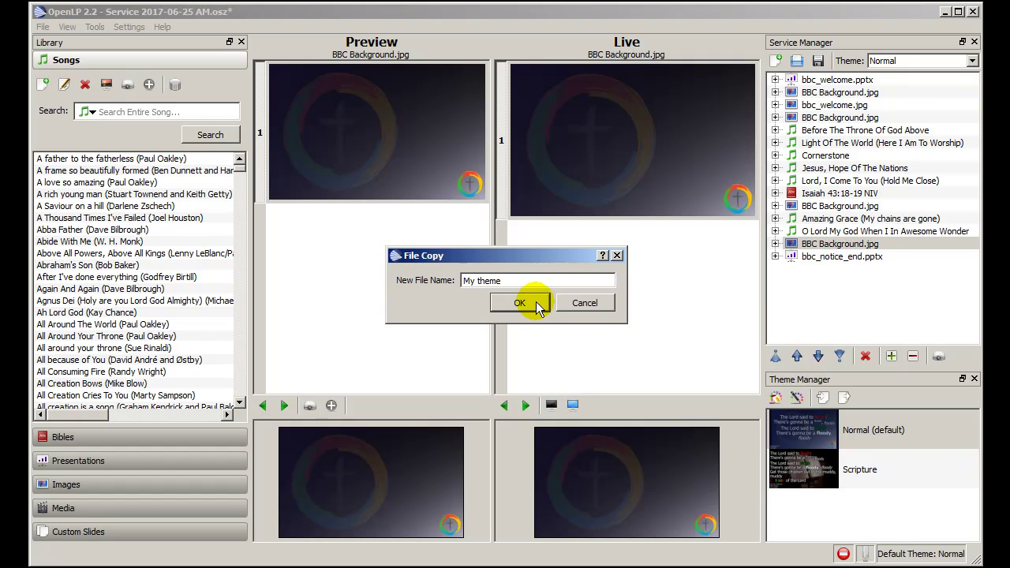
pyautogui.click(533, 303)
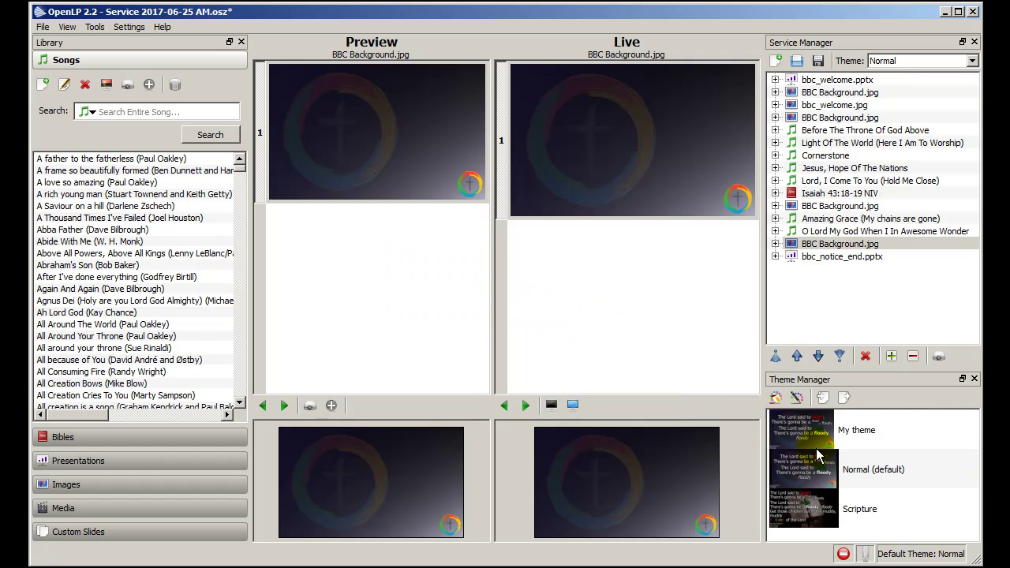
# - Edit My theme and set its background type to Solid color, keeping black
pyautogui.click(812, 429)
pyautogui.rightClick(814, 435)
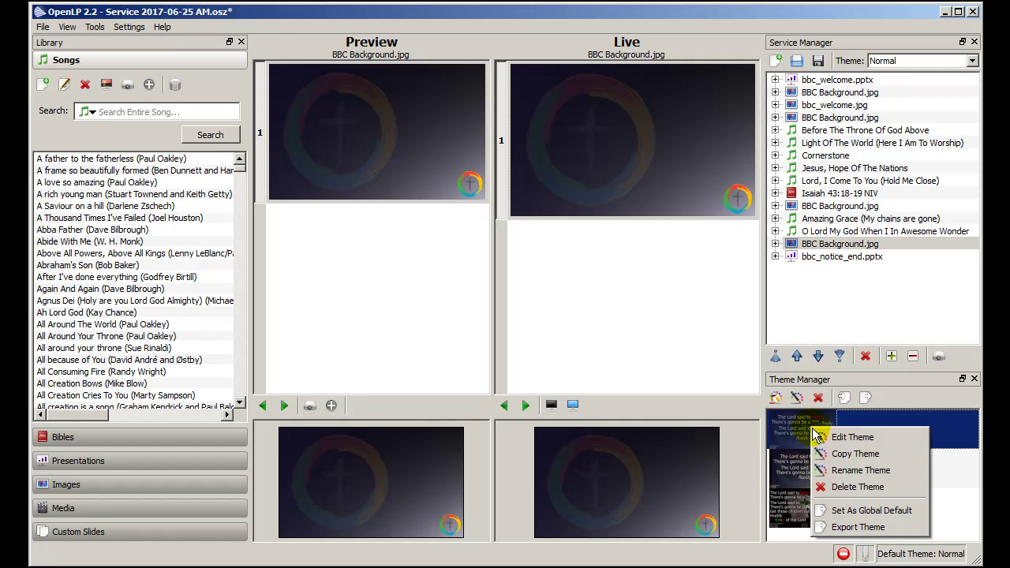
pyautogui.click(834, 437)
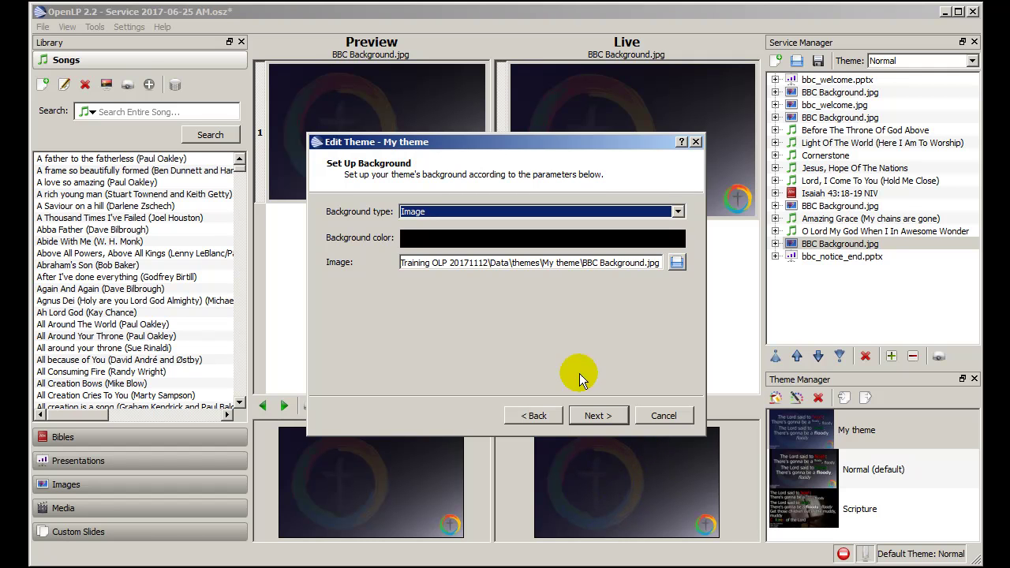
pyautogui.click(677, 211)
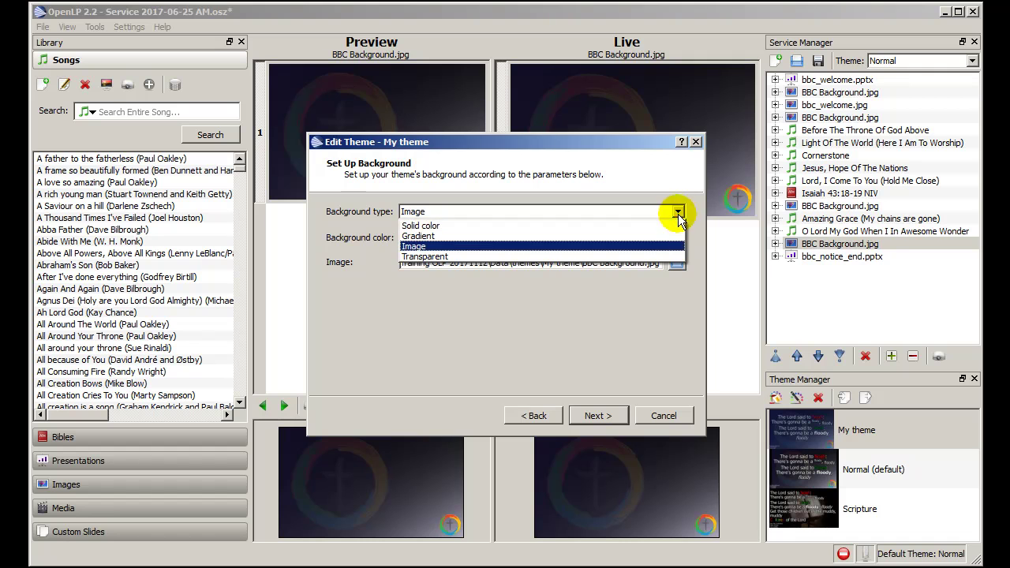
pyautogui.click(671, 225)
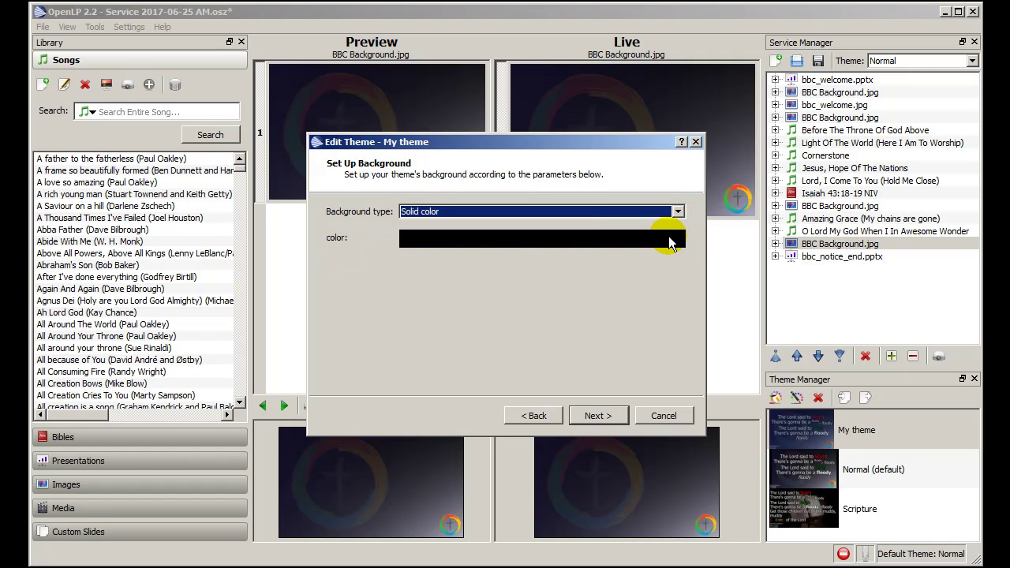
pyautogui.click(524, 240)
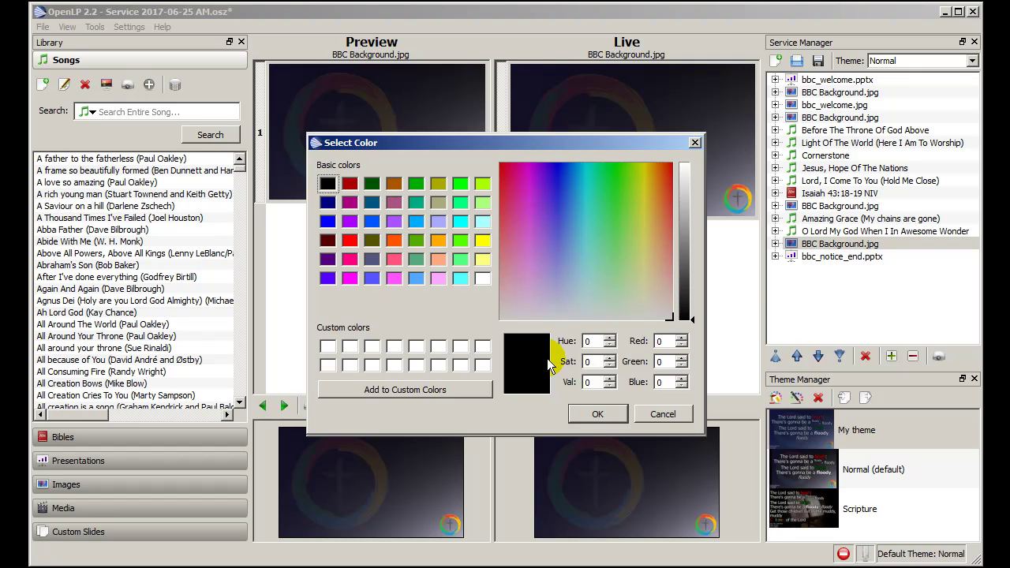
pyautogui.click(659, 413)
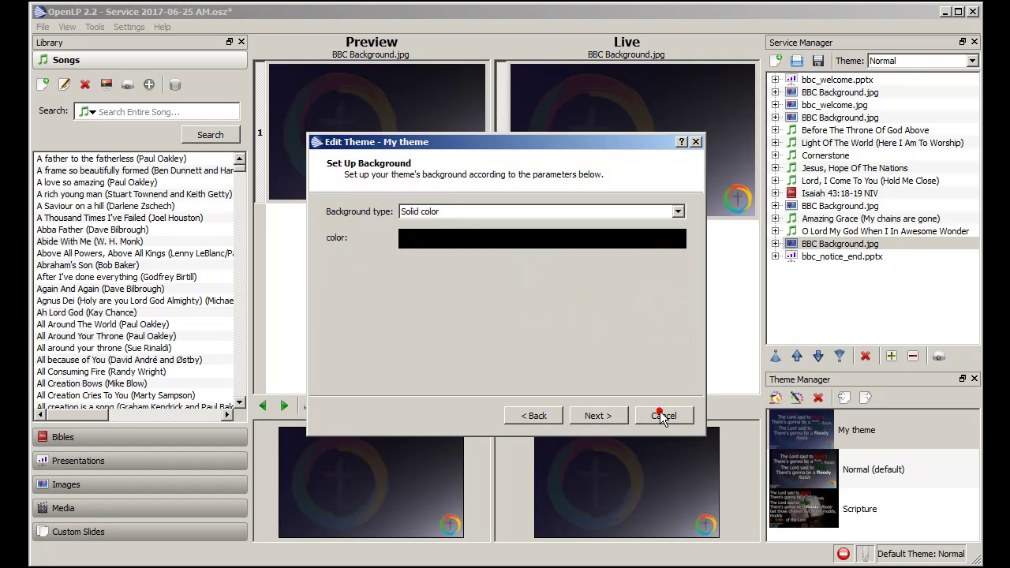
pyautogui.click(445, 212)
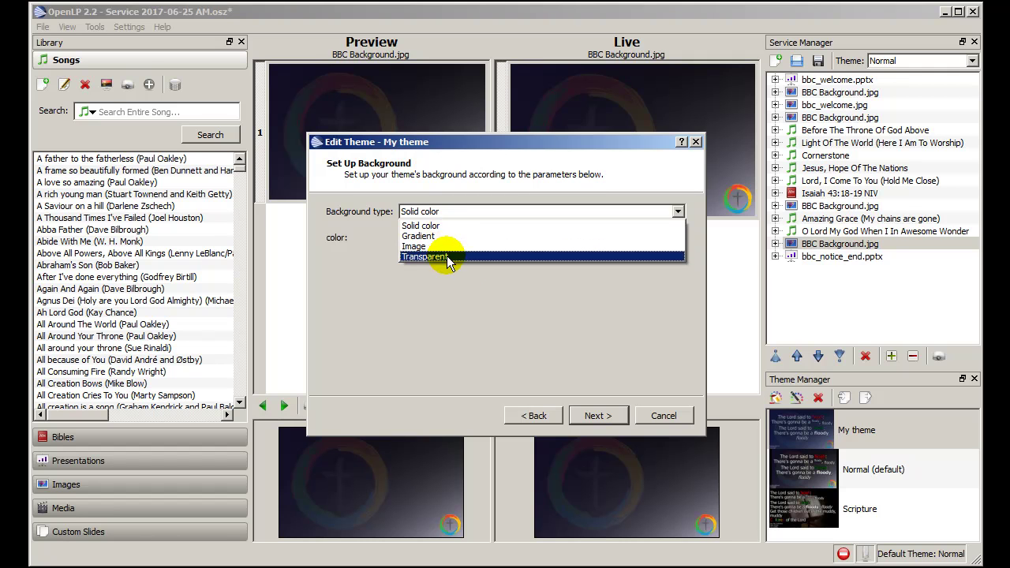
pyautogui.click(452, 210)
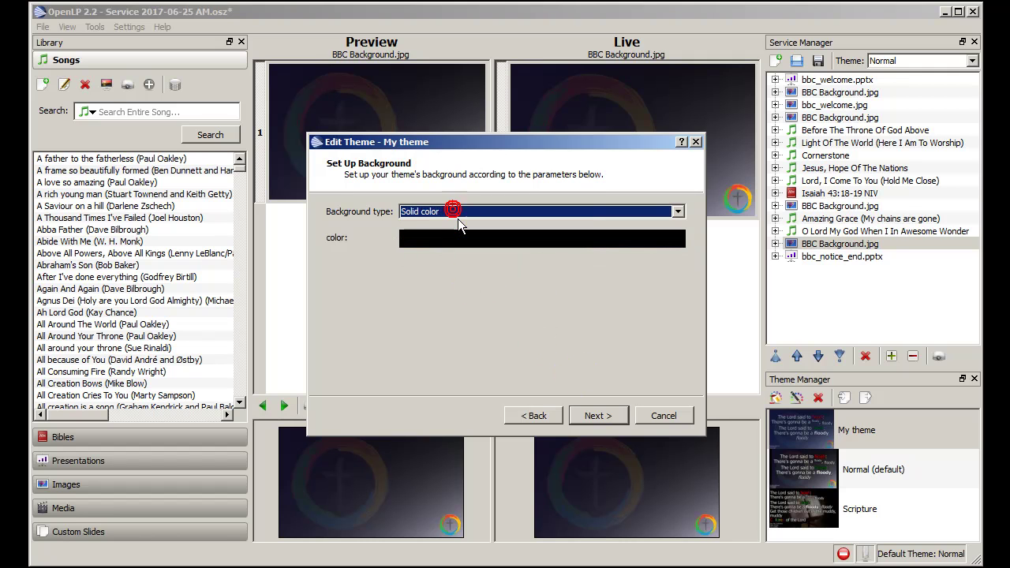
pyautogui.click(593, 415)
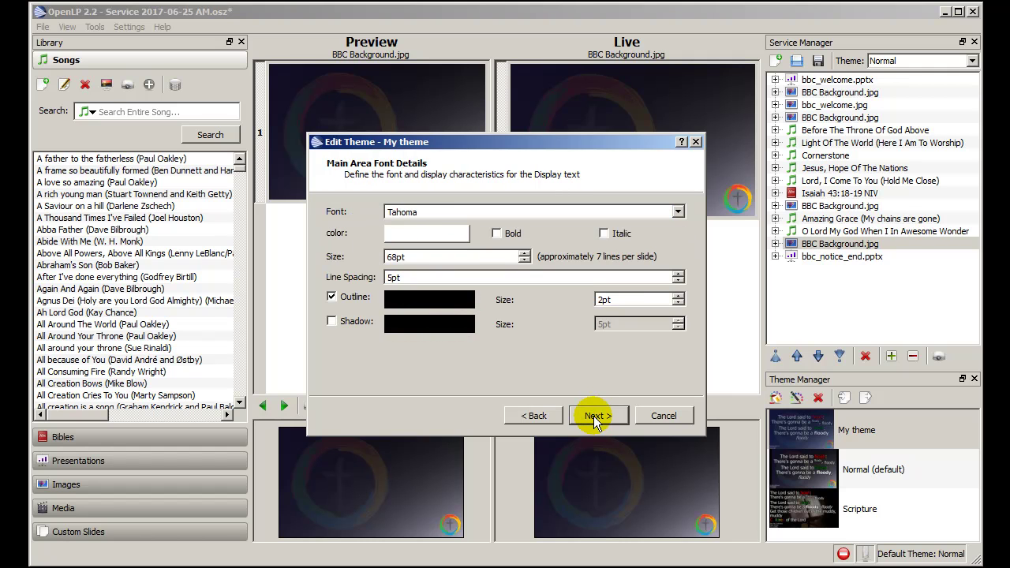
# - Check the main text color choices and try reducing the main area font size to 60 pt
pyautogui.click(410, 233)
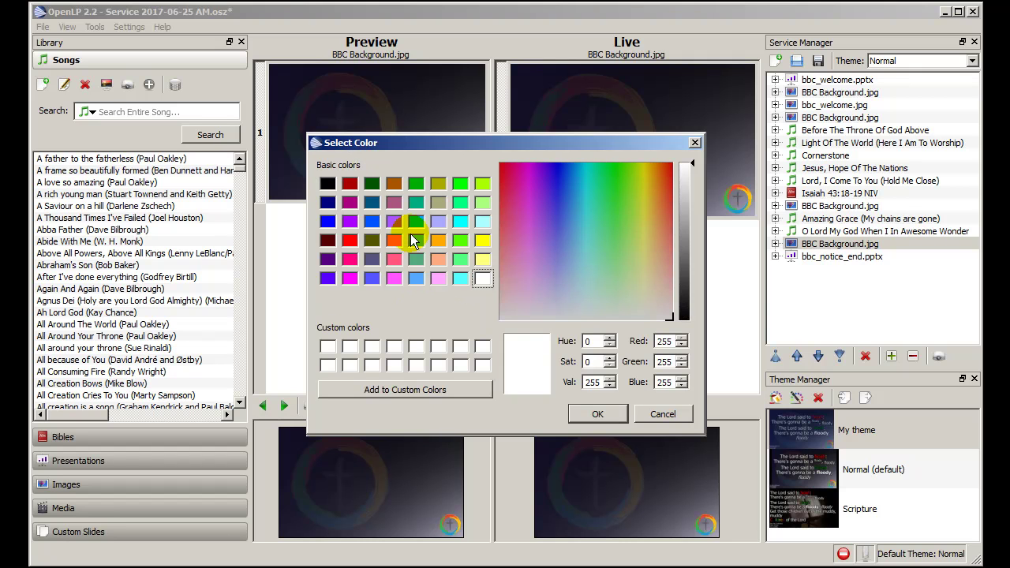
pyautogui.click(663, 414)
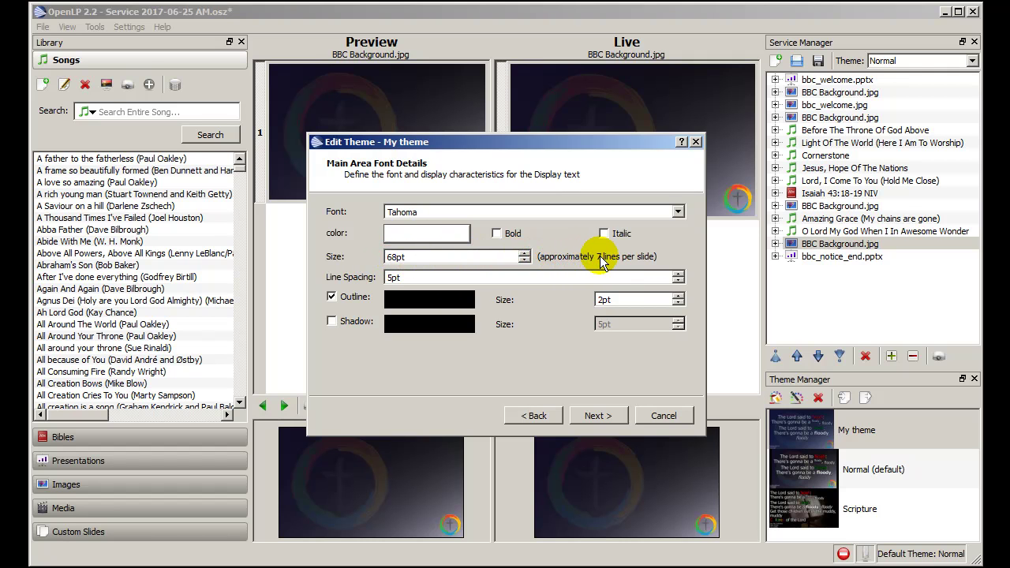
pyautogui.click(524, 261)
pyautogui.click(524, 260)
pyautogui.click(524, 260)
pyautogui.click(524, 261)
pyautogui.click(524, 261)
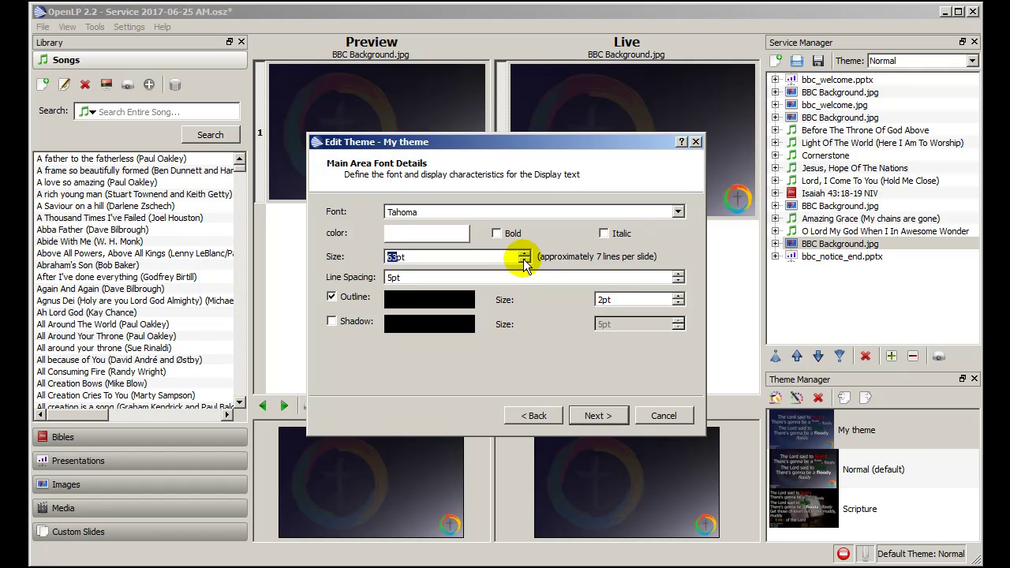
pyautogui.click(523, 260)
pyautogui.click(524, 261)
pyautogui.click(523, 260)
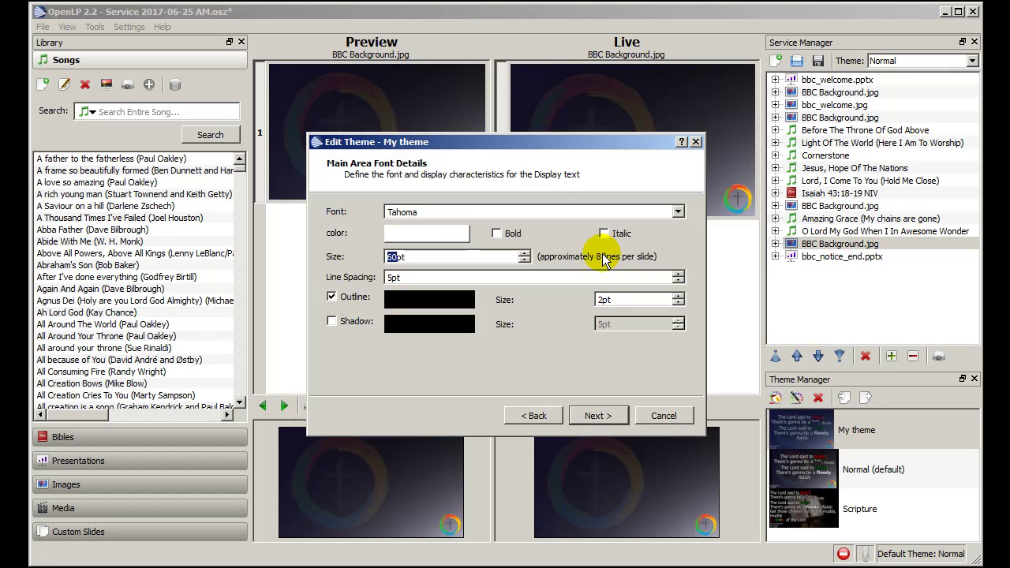
# - Try larger main area font sizes and return to 68 pt, with the text shadow left off
pyautogui.click(523, 253)
pyautogui.click(524, 254)
pyautogui.click(523, 253)
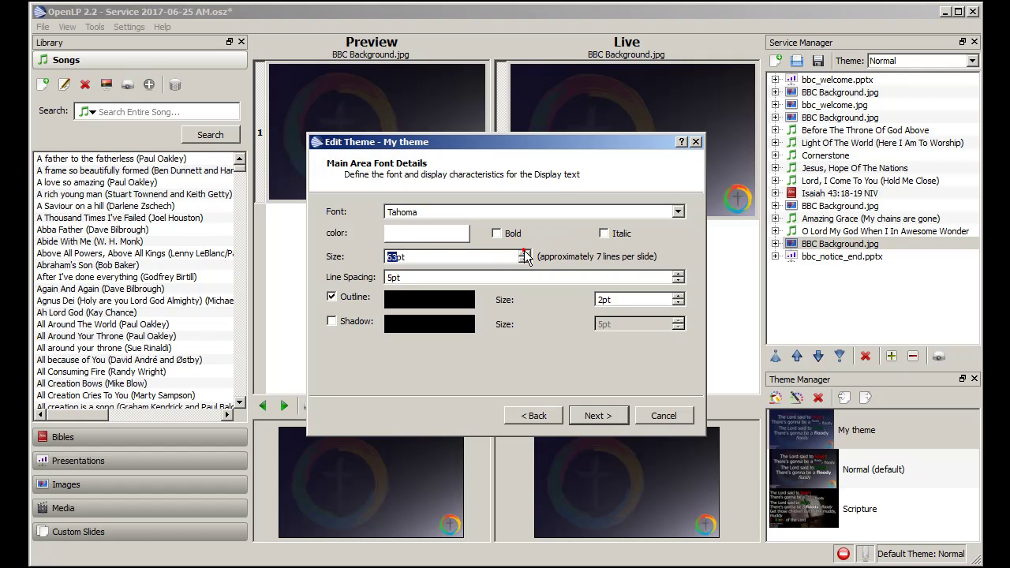
pyautogui.click(522, 253)
pyautogui.click(523, 253)
pyautogui.click(523, 253)
pyautogui.click(523, 254)
pyautogui.click(523, 253)
pyautogui.click(522, 253)
pyautogui.click(523, 254)
pyautogui.click(523, 261)
pyautogui.click(524, 262)
pyautogui.click(524, 261)
pyautogui.click(524, 261)
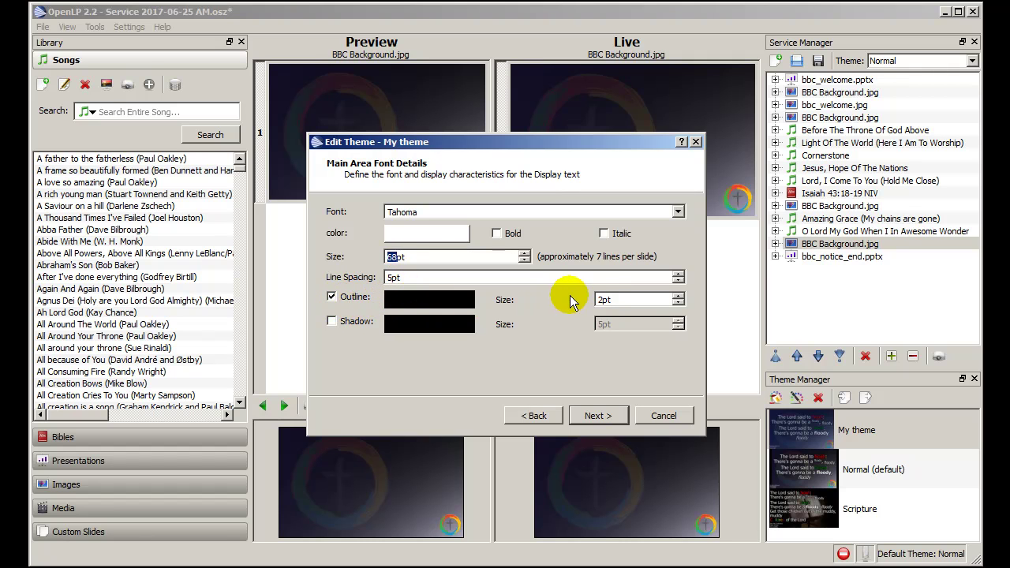
pyautogui.click(332, 321)
pyautogui.click(332, 321)
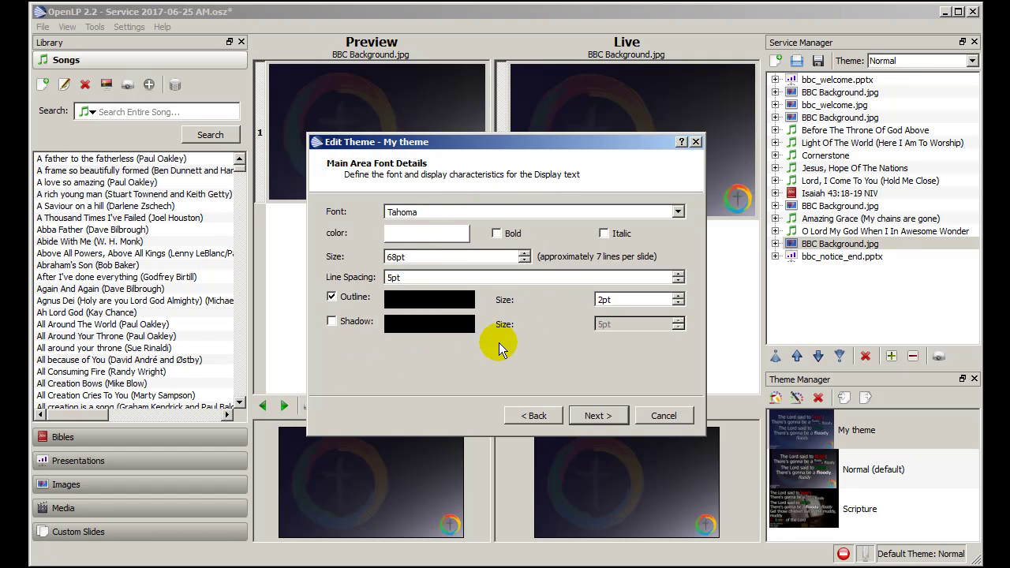
# - Accept the main font settings and keep the footer text at Tahoma, white, 15 pt
pyautogui.click(598, 415)
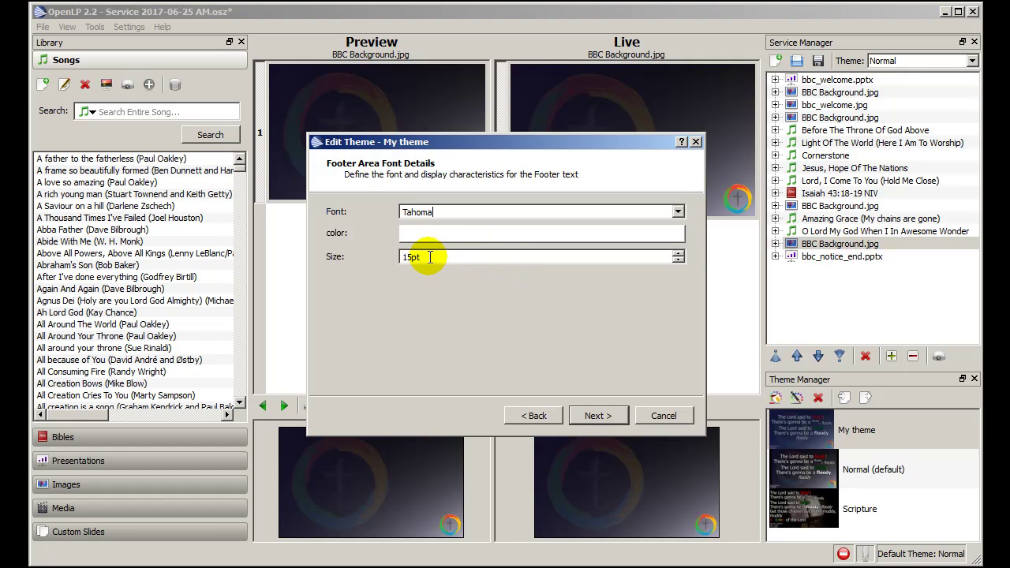
pyautogui.click(444, 232)
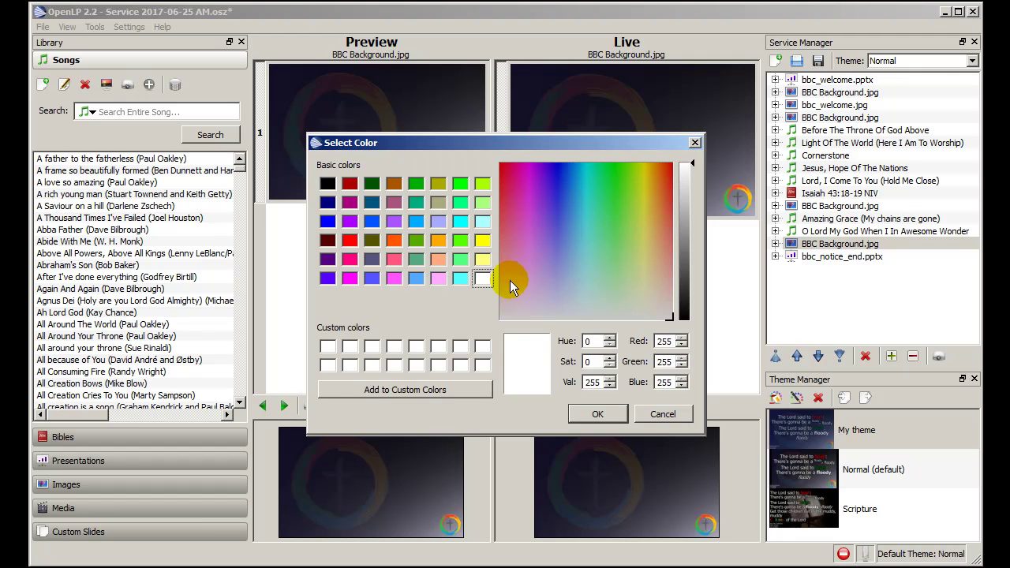
pyautogui.click(661, 413)
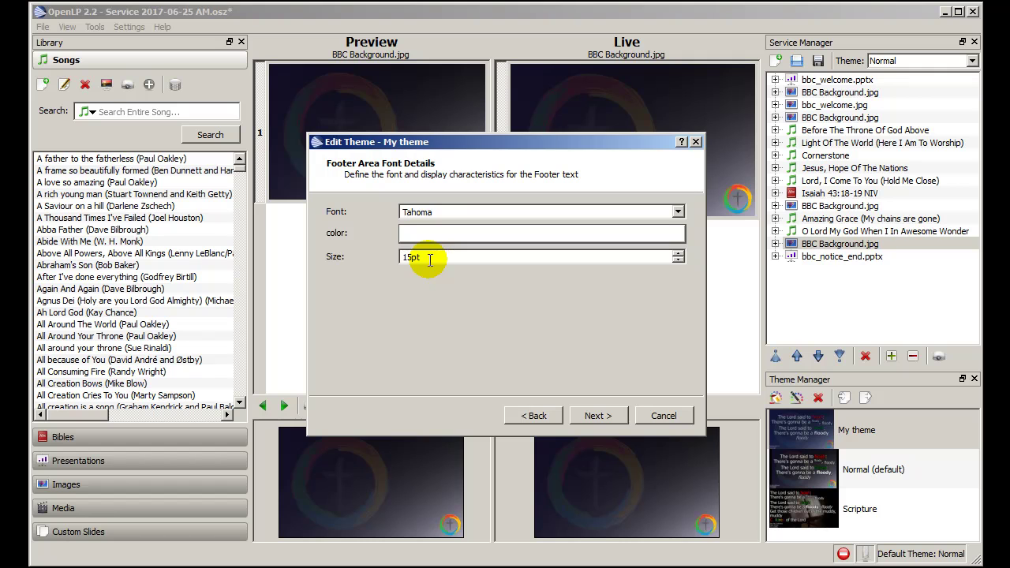
pyautogui.click(590, 414)
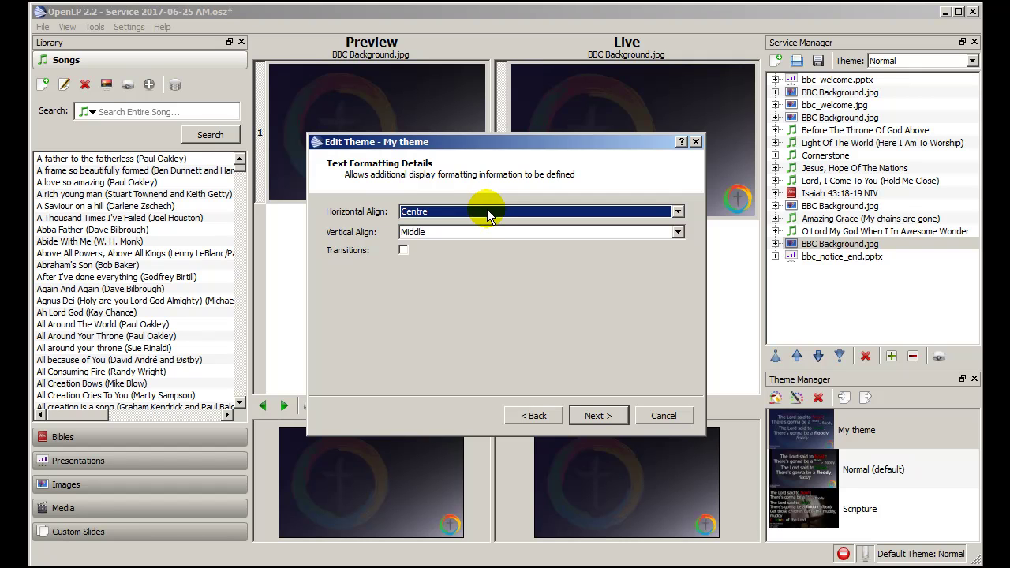
# - Keep the text aligned Centre horizontally and Middle vertically, and accept the default locations for the main and footer areas
pyautogui.click(412, 232)
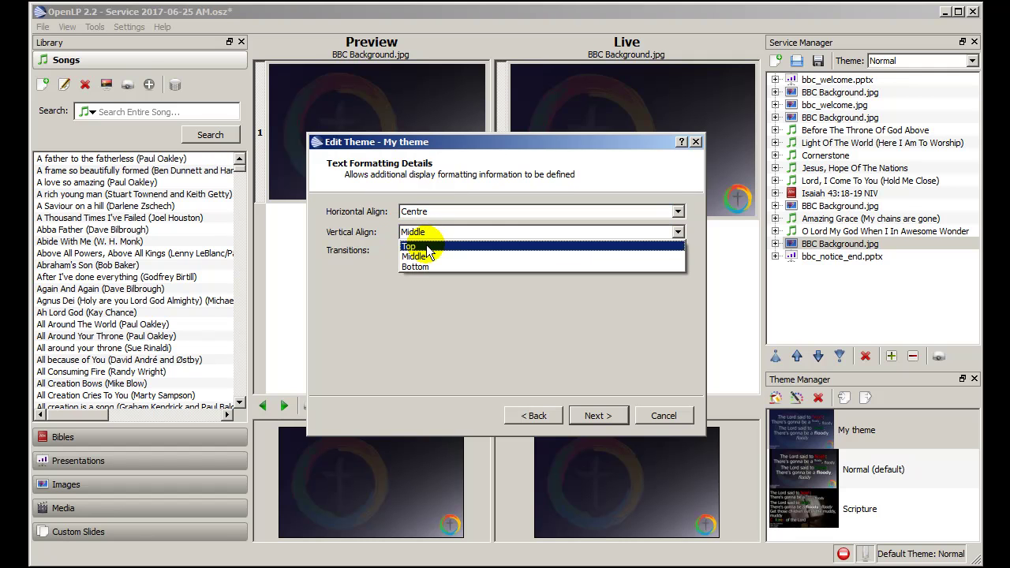
pyautogui.click(426, 259)
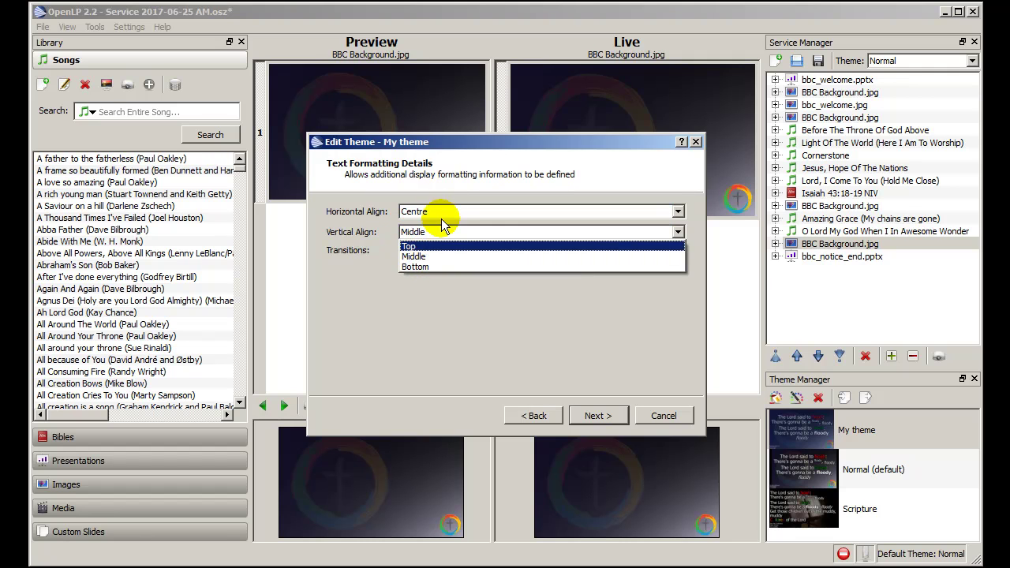
pyautogui.click(444, 211)
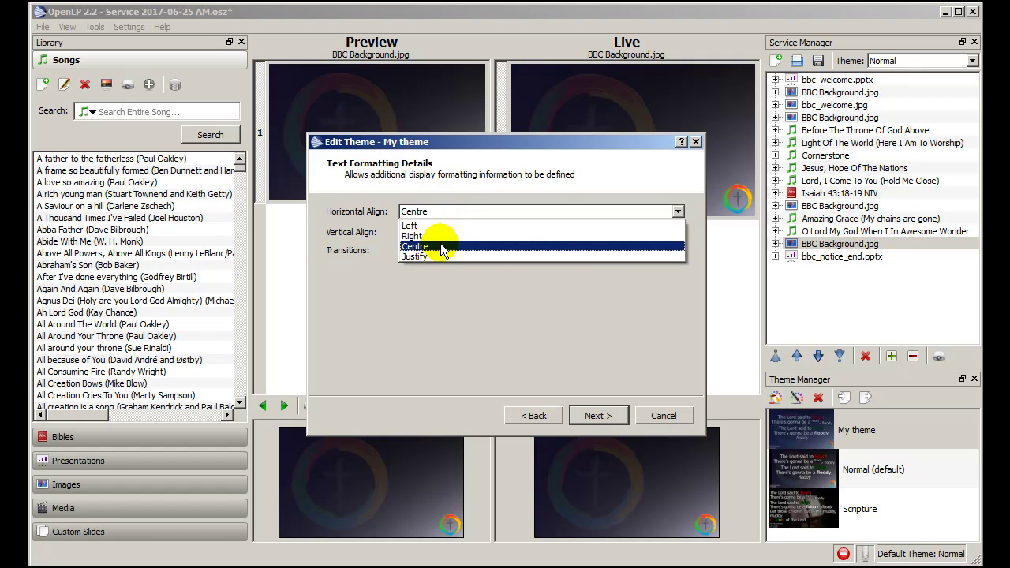
pyautogui.click(450, 210)
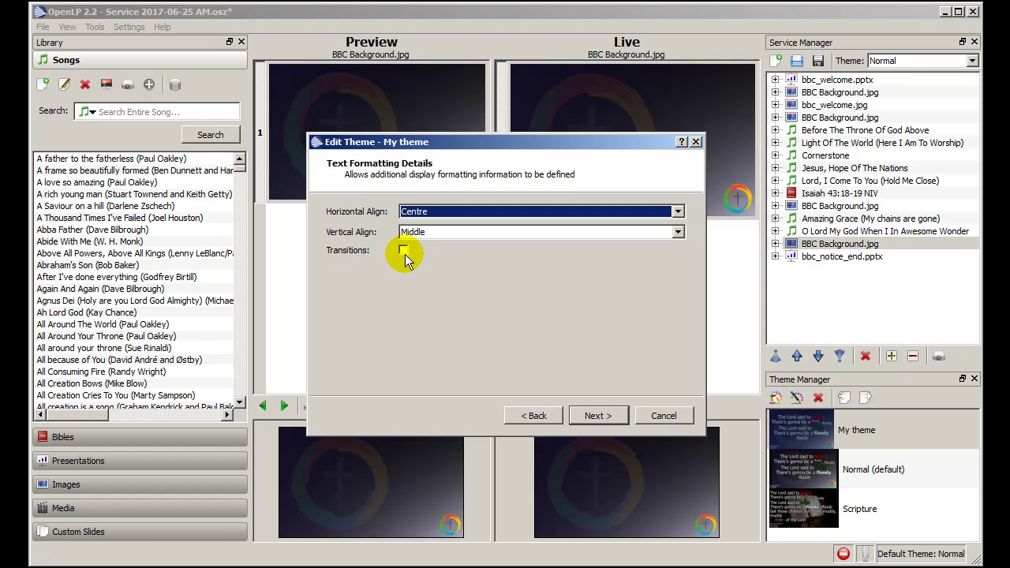
pyautogui.click(598, 415)
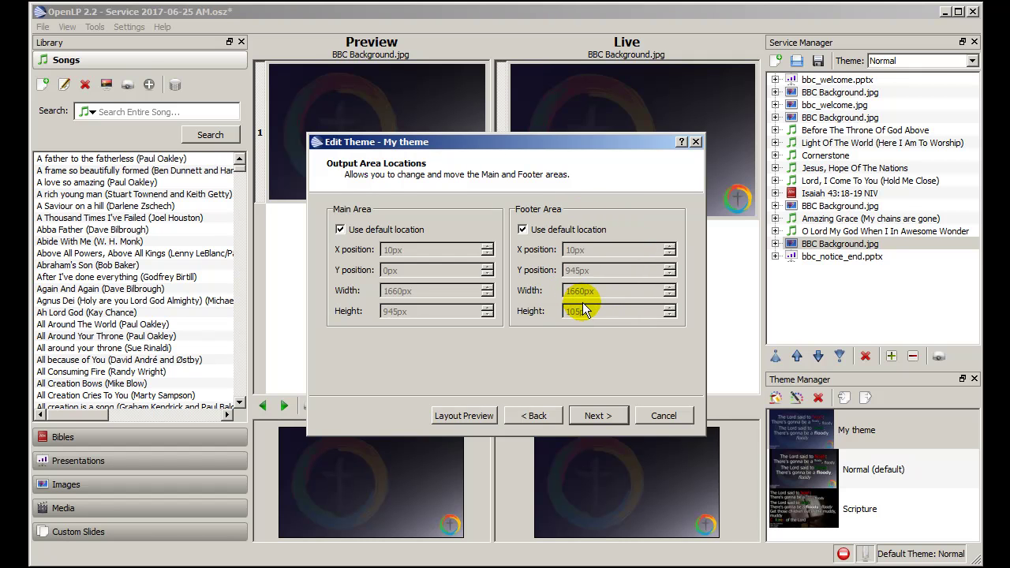
pyautogui.click(601, 416)
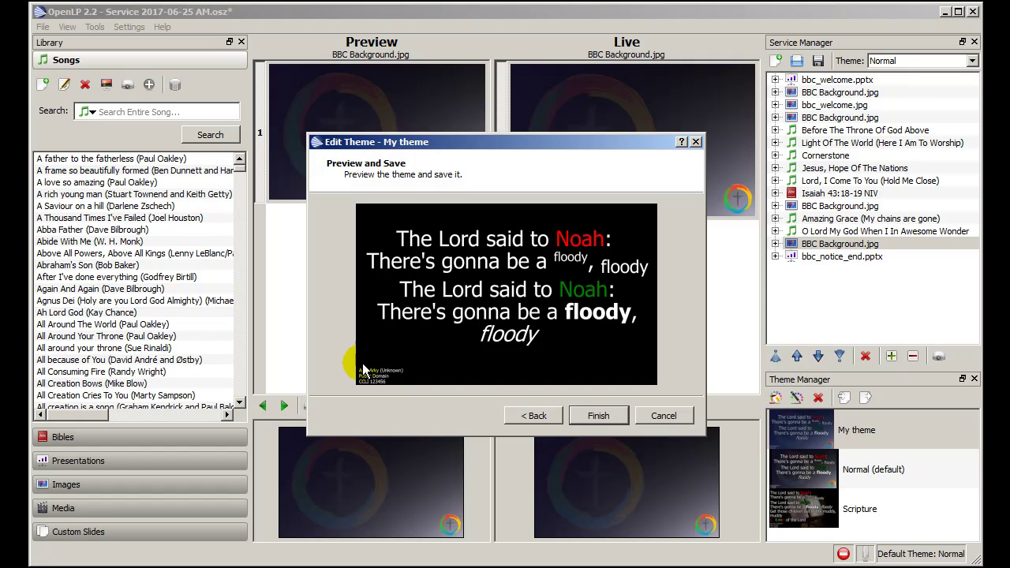
# - Recheck the output area and text formatting settings, and finish the wizard to save My theme
pyautogui.click(530, 416)
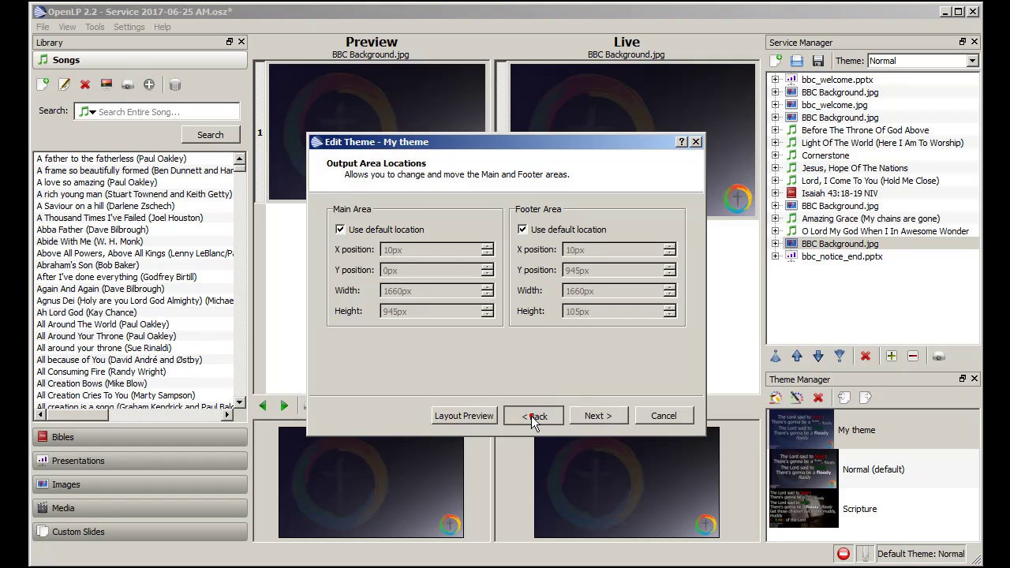
pyautogui.click(531, 416)
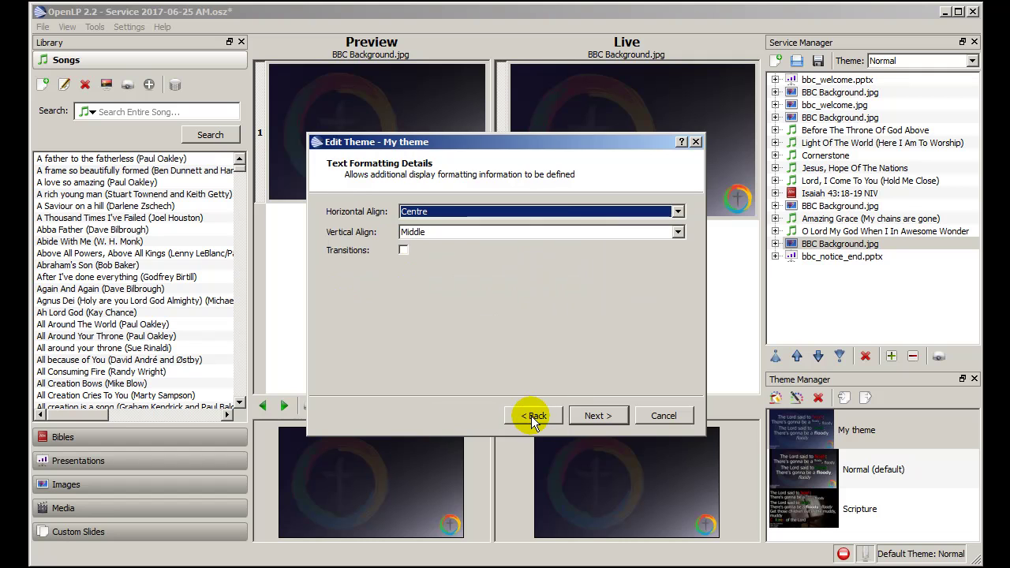
pyautogui.click(590, 416)
pyautogui.click(591, 416)
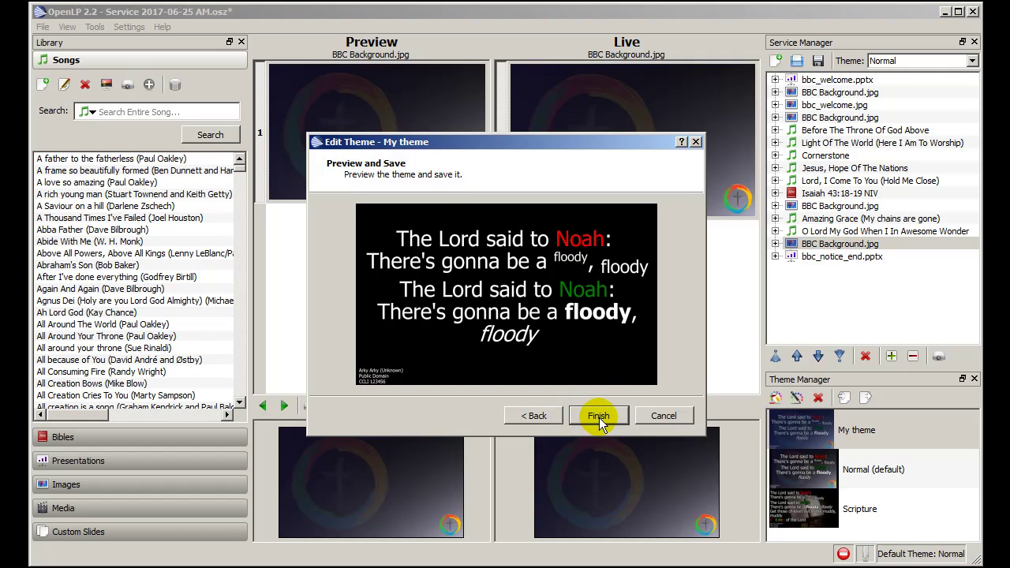
pyautogui.click(599, 418)
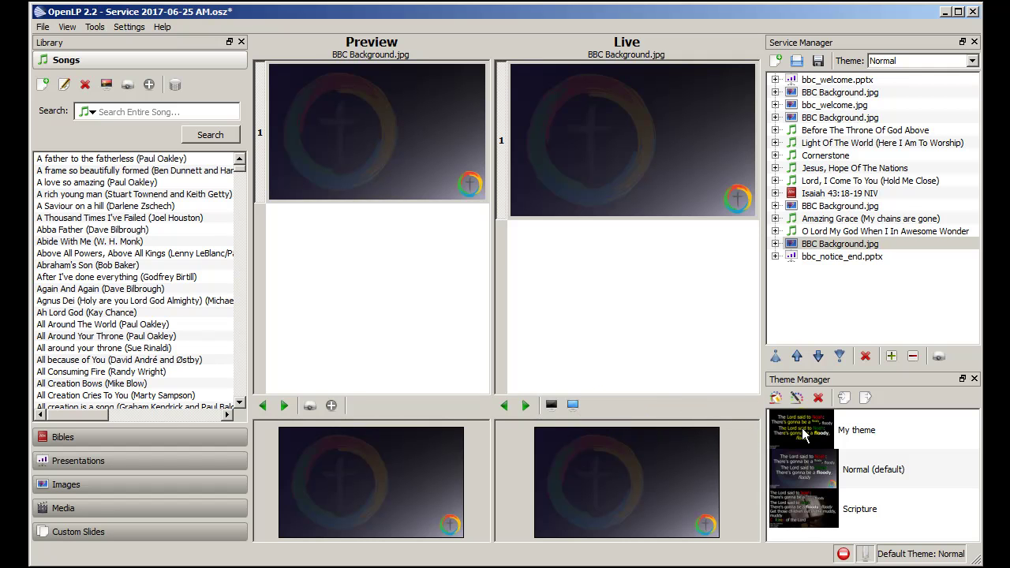
# - Apply My theme to the service and send the song "Before The Throne Of God Above" live
pyautogui.click(972, 62)
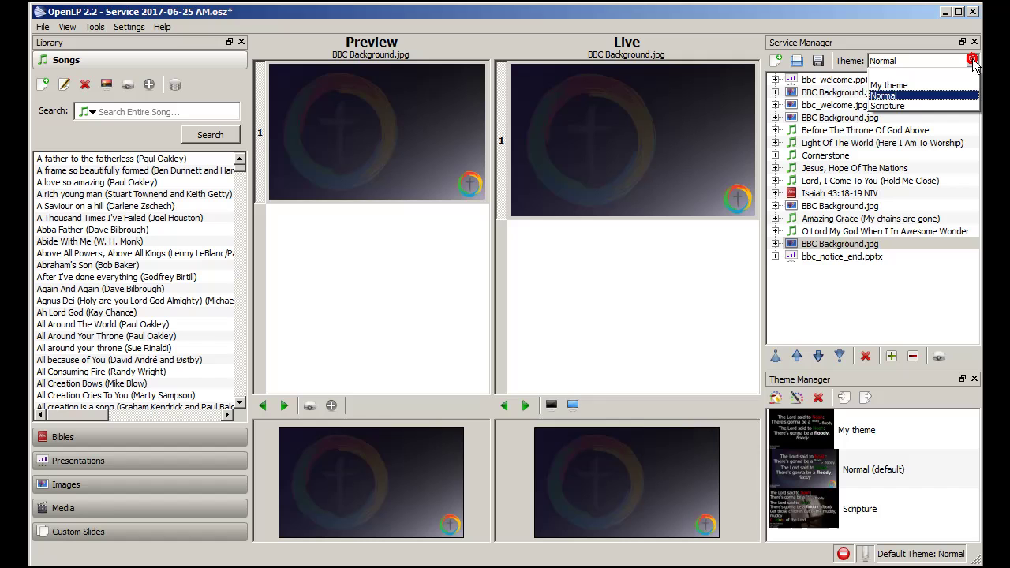
pyautogui.click(932, 86)
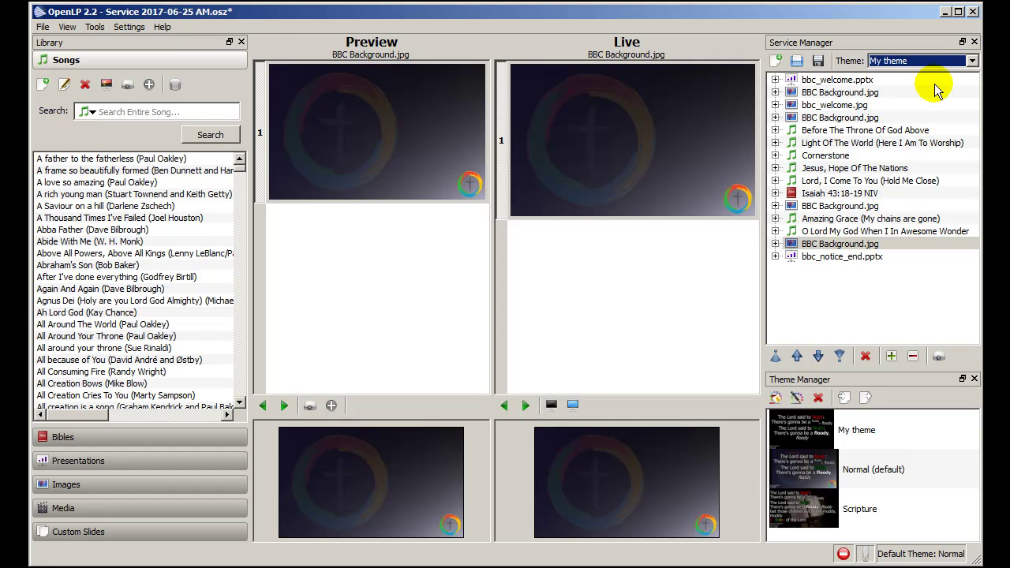
pyautogui.click(857, 132)
pyautogui.doubleClick(857, 132)
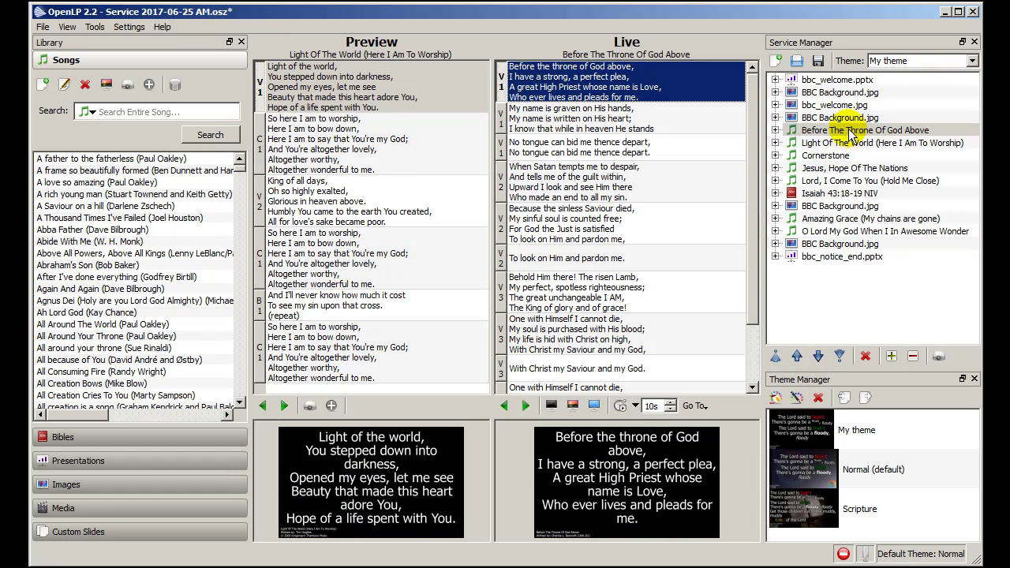